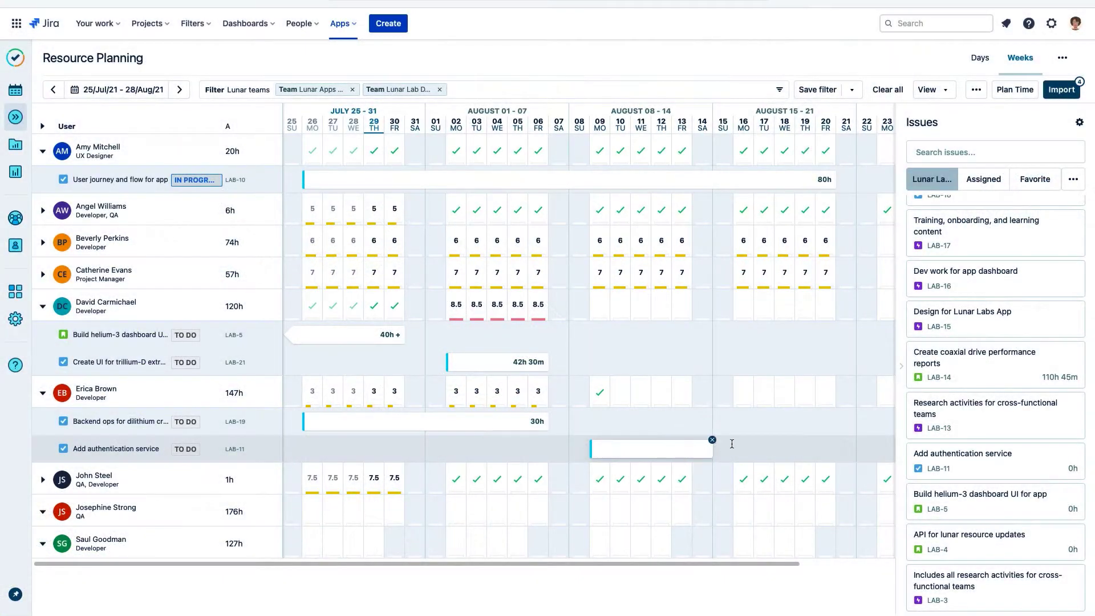
Plan 80h for Add authentication service and 80h for LAB-4 API for lunar resource updates through Aug 20.
left_click_drag(732, 444, 832, 444)
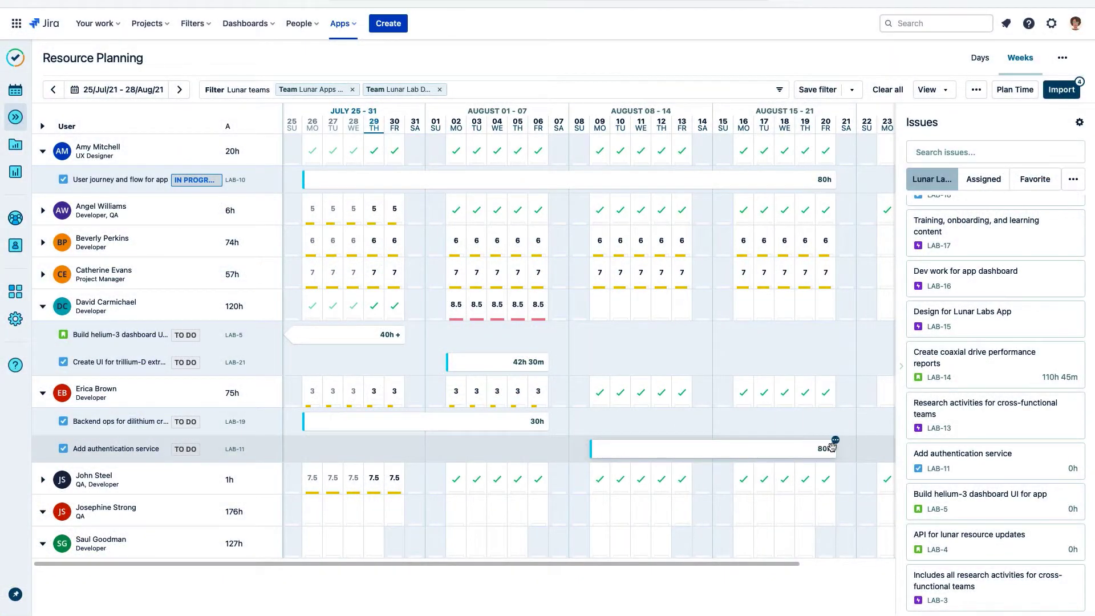
left_click_drag(979, 549, 599, 317)
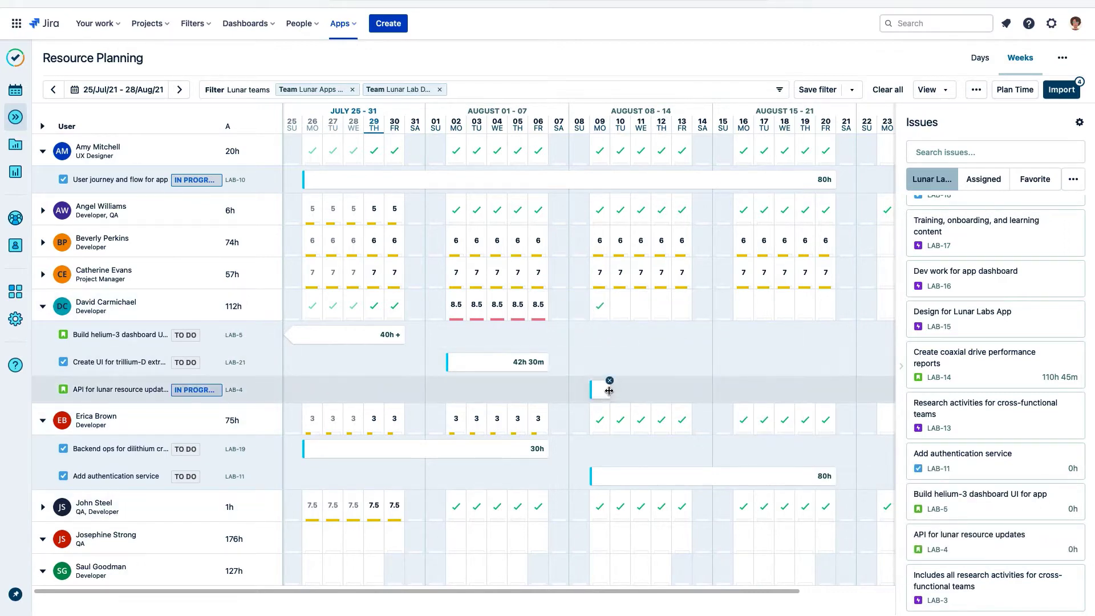
left_click_drag(609, 391, 835, 387)
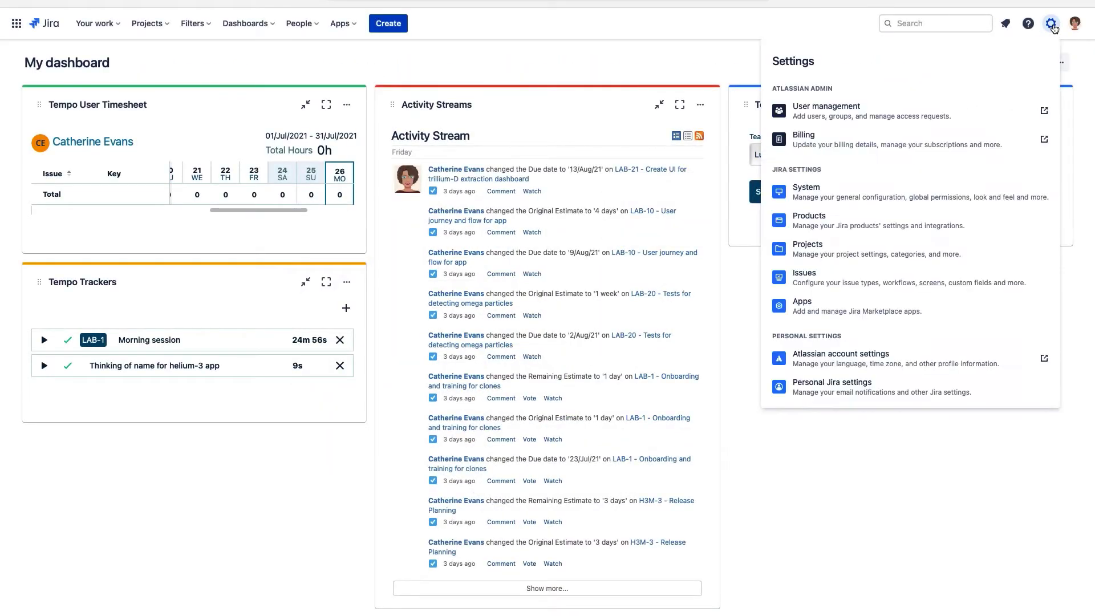
Go to the Global permissions page in System administration.
left_click(924, 192)
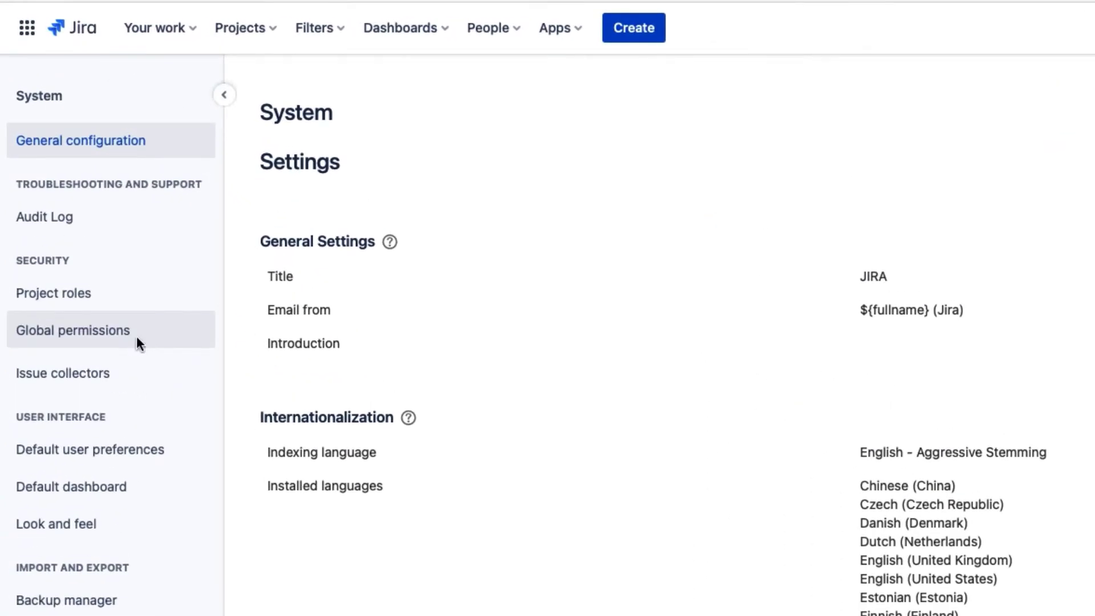
left_click(135, 336)
scroll(789, 294, "down", 5)
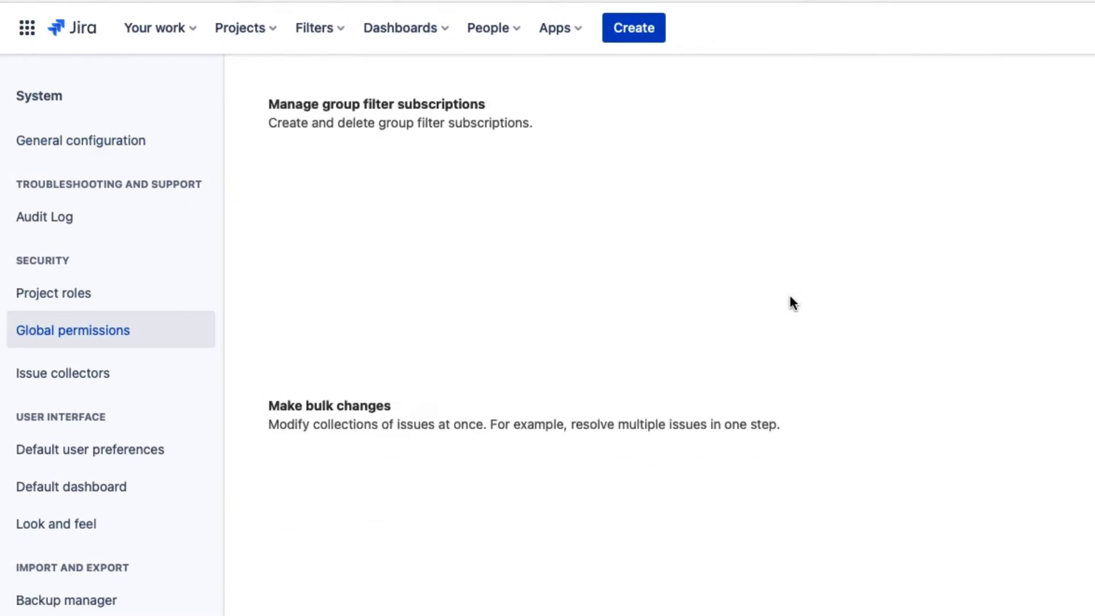
scroll(788, 293, "up", 10)
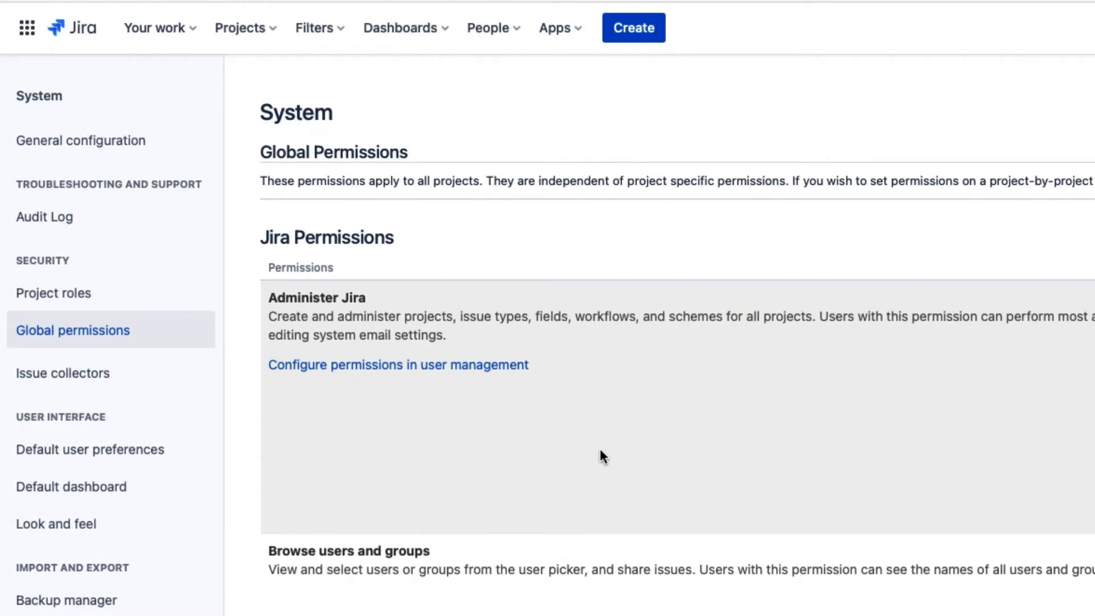
scroll(600, 451, "down", 15)
scroll(602, 455, "down", 15)
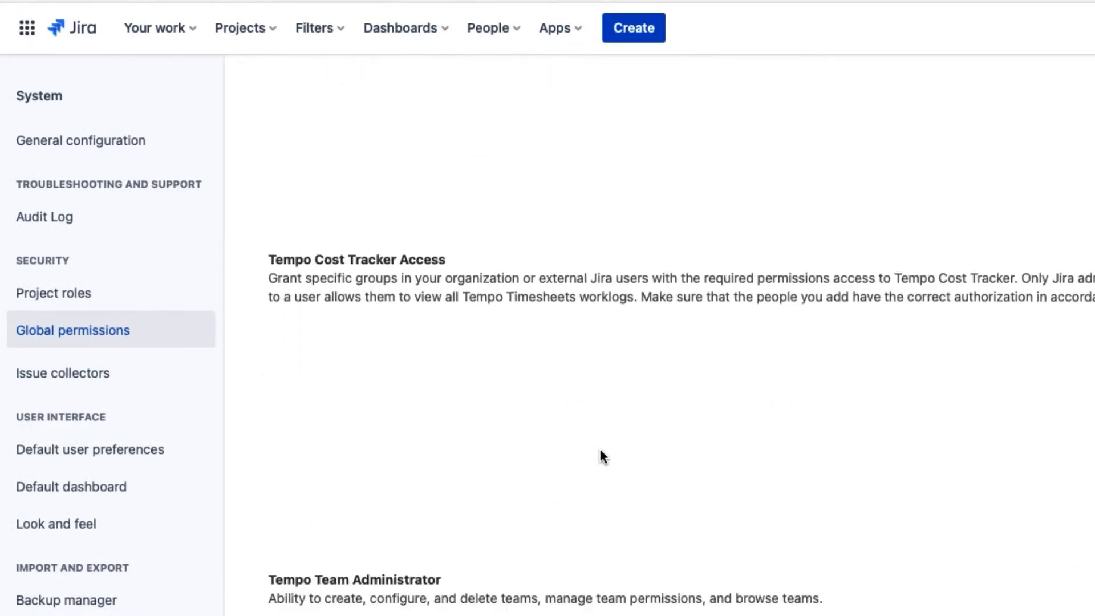
scroll(603, 455, "down", 5)
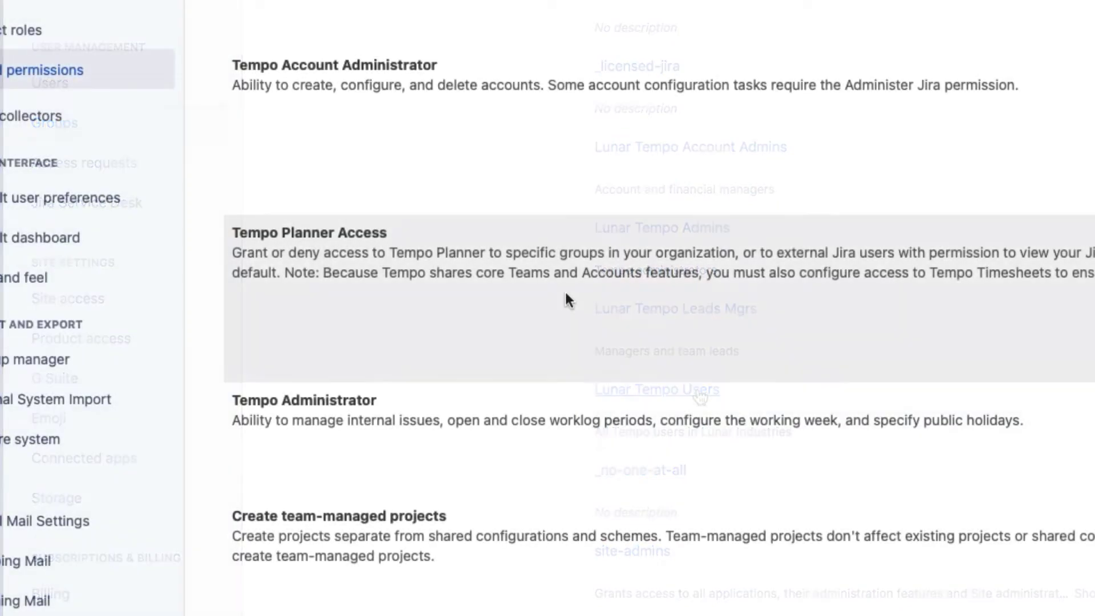
Add a Tempo Planner Access global permission grant for the Lunar Tempo Users group.
scroll(570, 274, "down", 3)
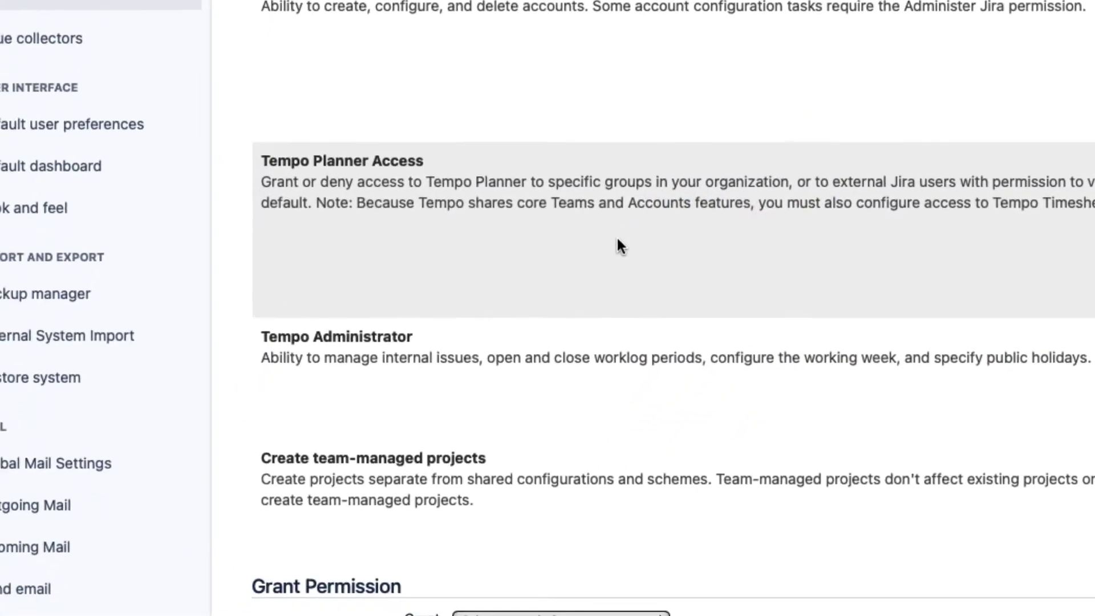
left_click(787, 483)
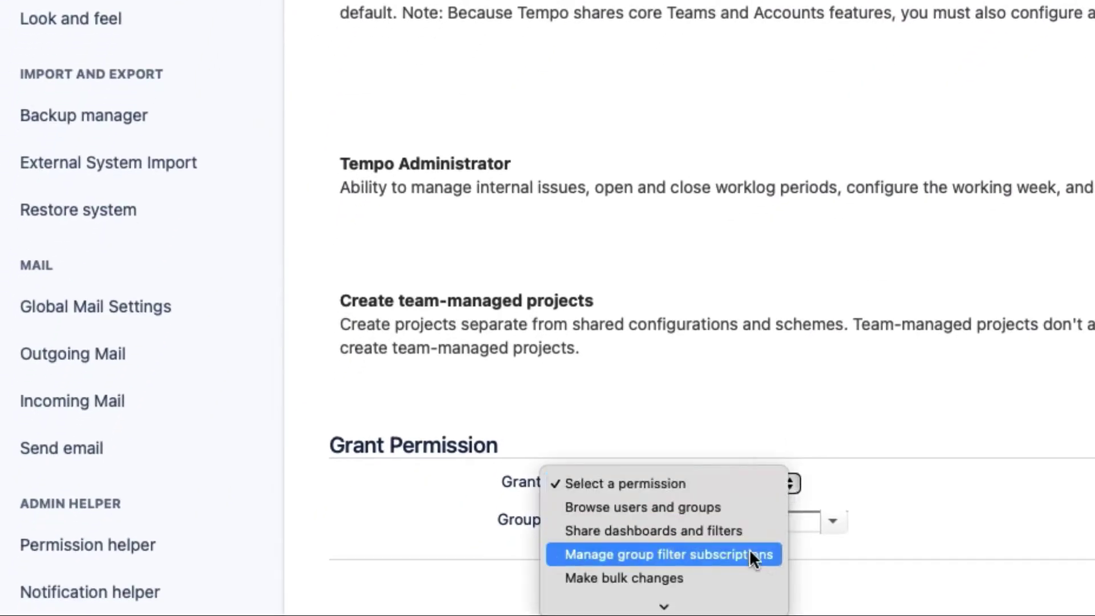
scroll(750, 549, "down", 3)
scroll(751, 551, "down", 1)
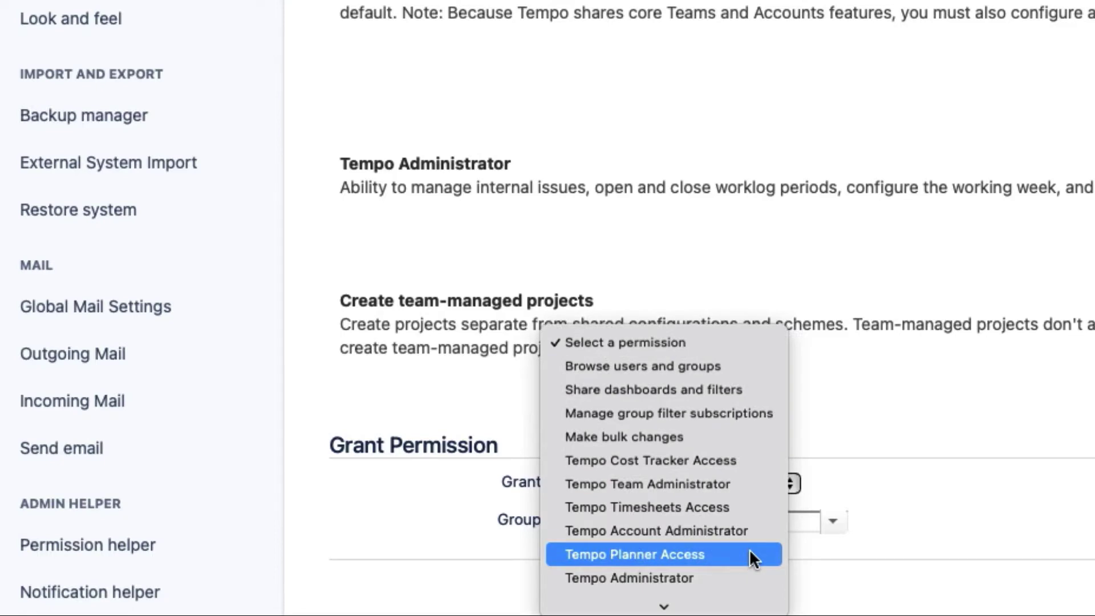
left_click(750, 552)
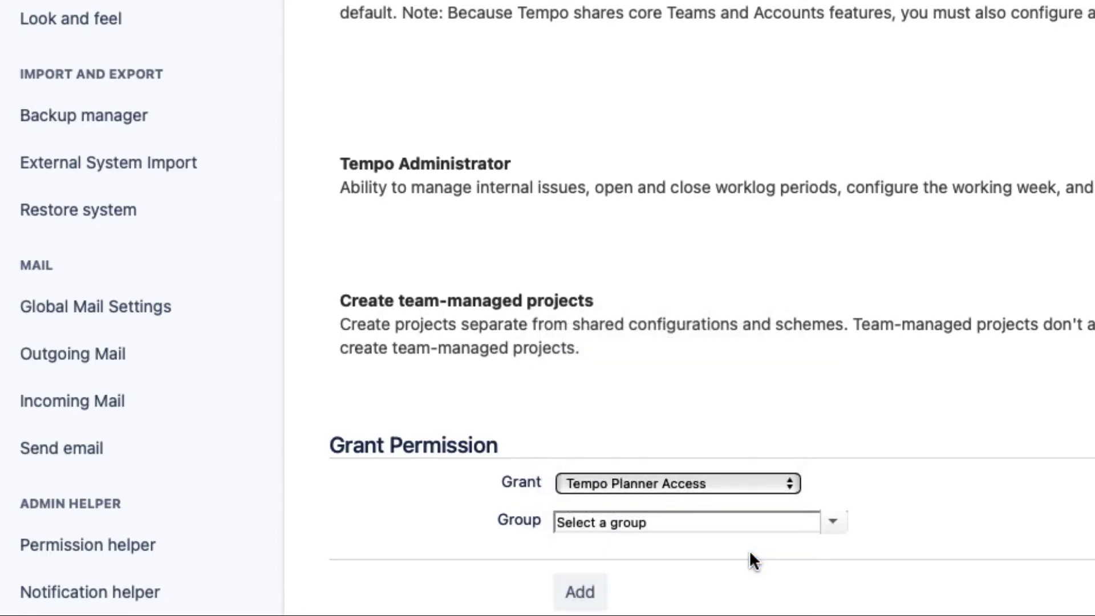
left_click(832, 523)
scroll(701, 570, "down", 4)
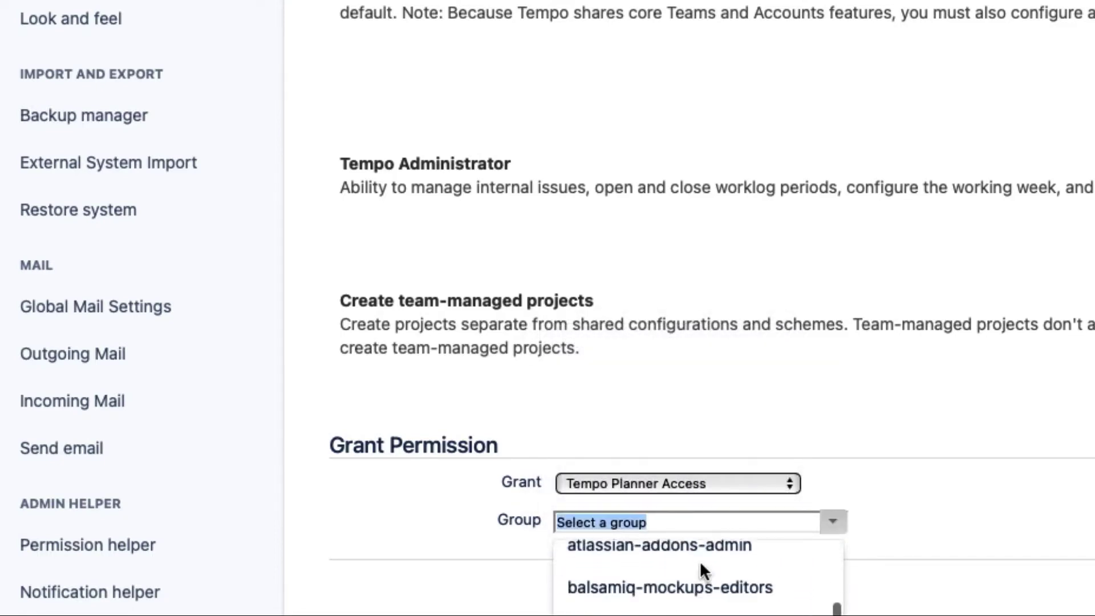
scroll(701, 564, "down", 10)
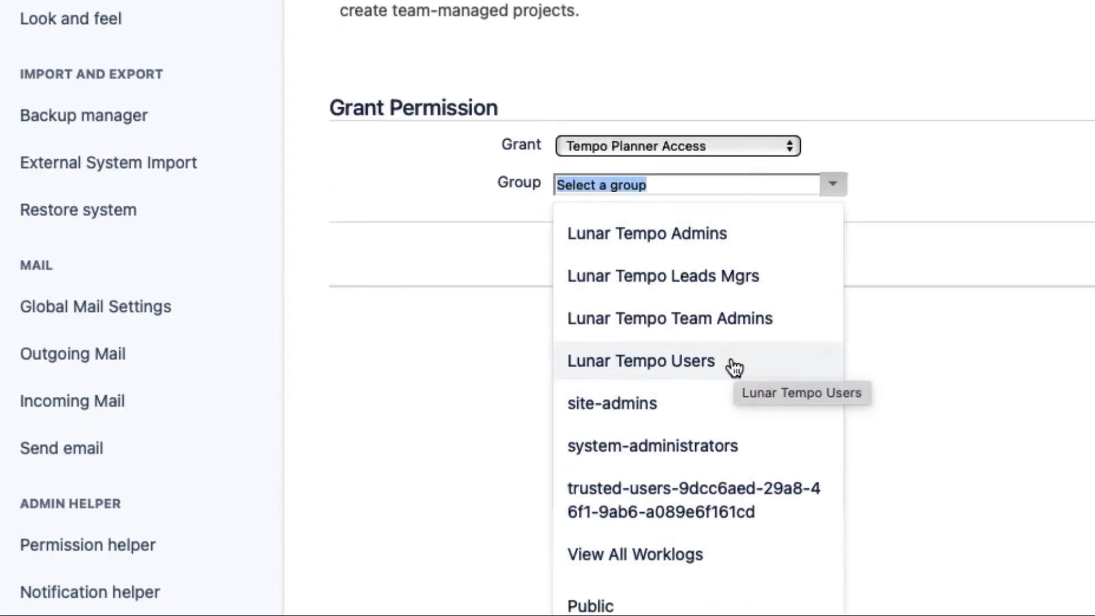
left_click(735, 365)
left_click(572, 596)
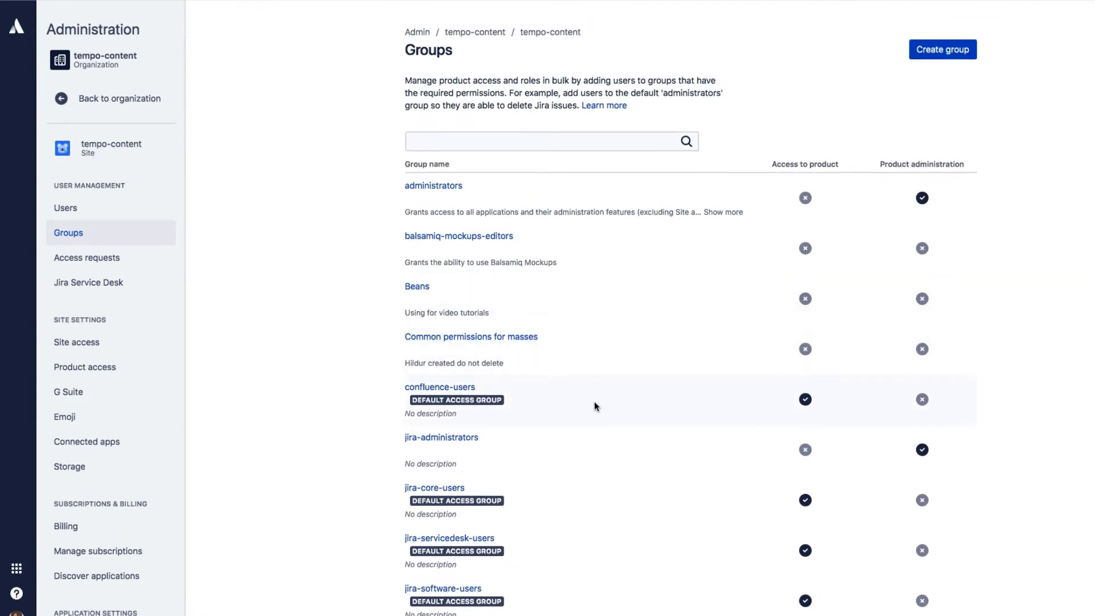
scroll(594, 402, "down", 4)
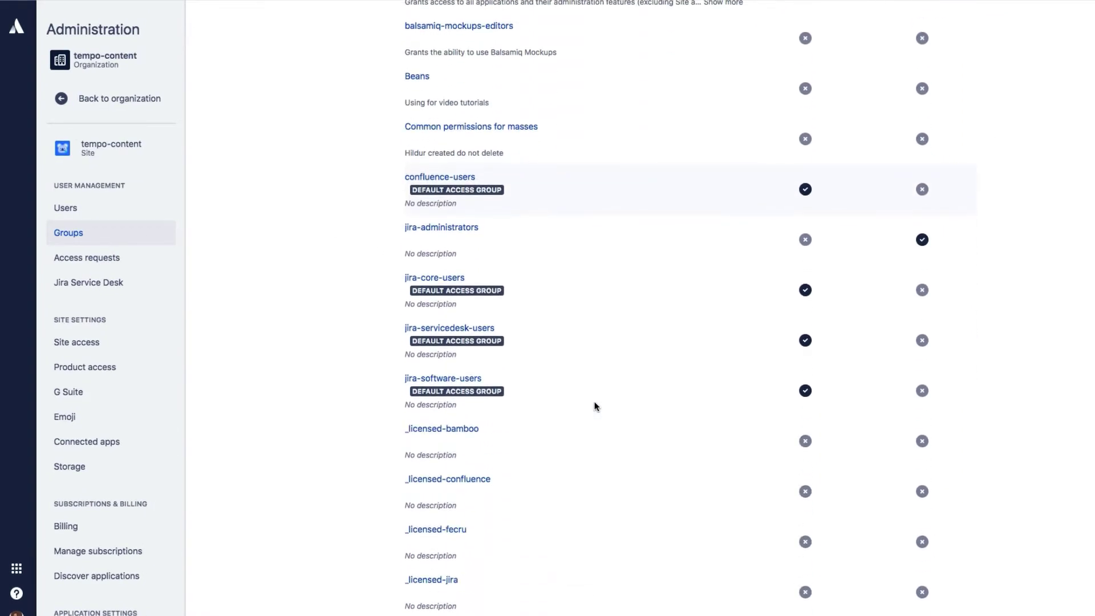
scroll(595, 406, "down", 7)
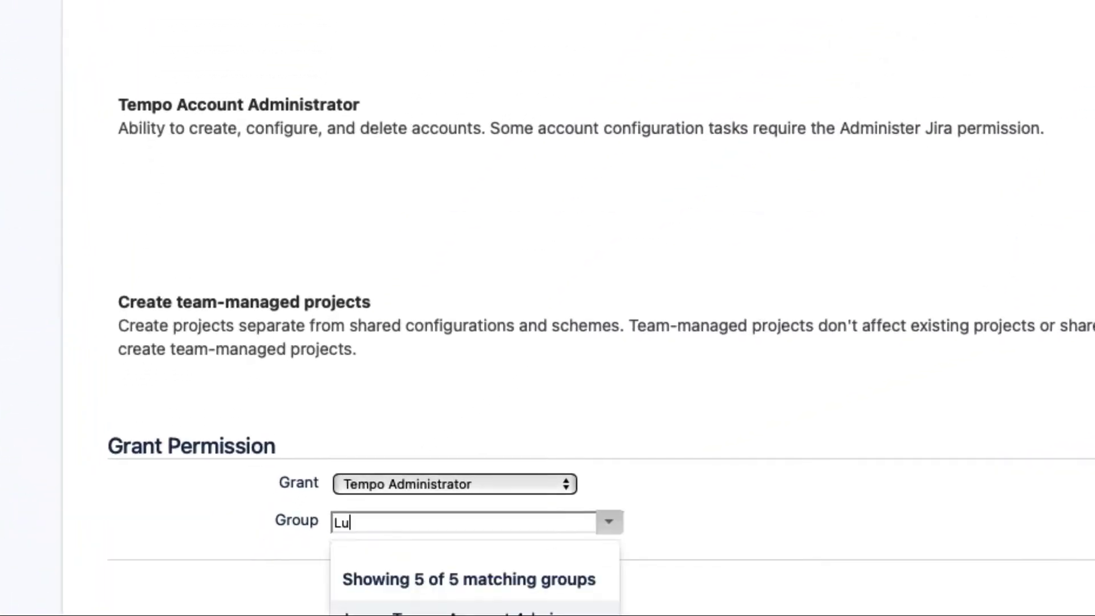
Search groups for 'Lunar' and grant Tempo Administrator to Lunar Tempo Admins.
type("r")
scroll(488, 574, "down", 5)
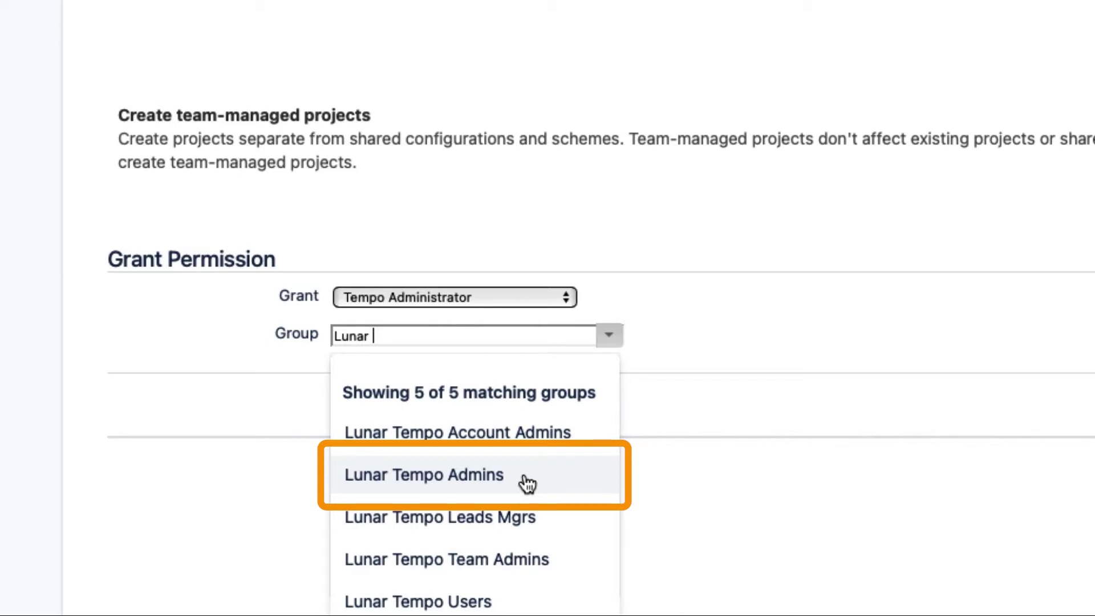
left_click(527, 483)
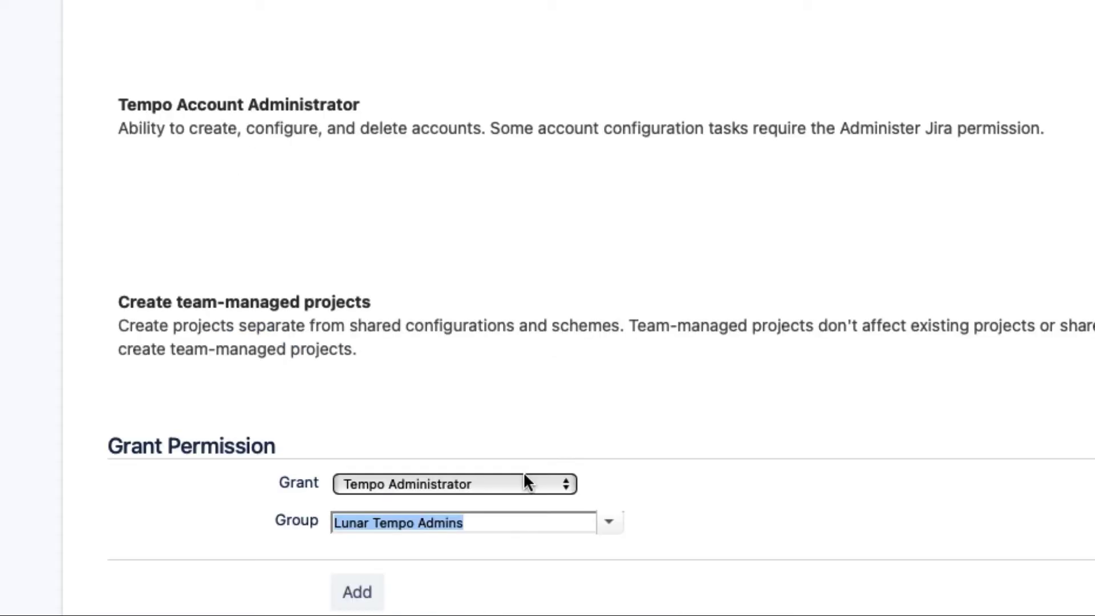
left_click(364, 592)
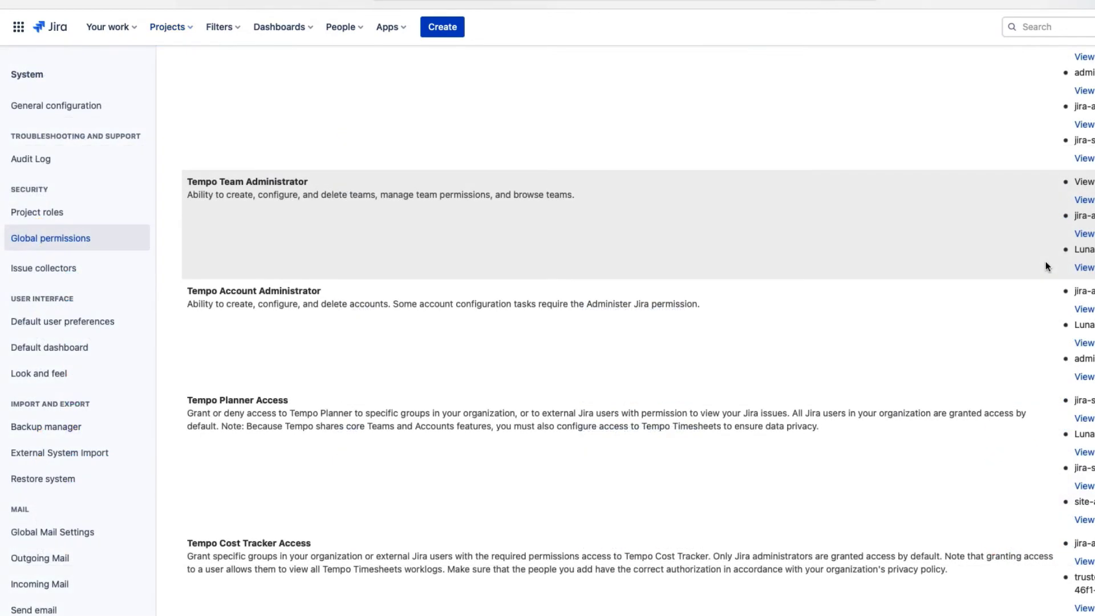
Open the Default Permission Scheme from the Permission Schemes list.
scroll(946, 250, "up", 15)
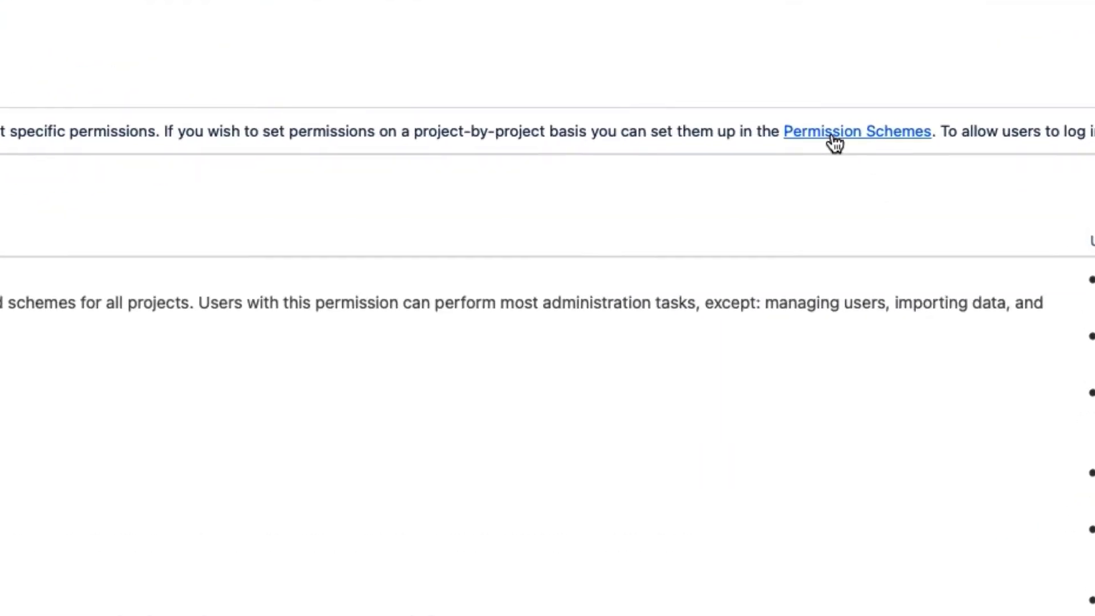
left_click(808, 140)
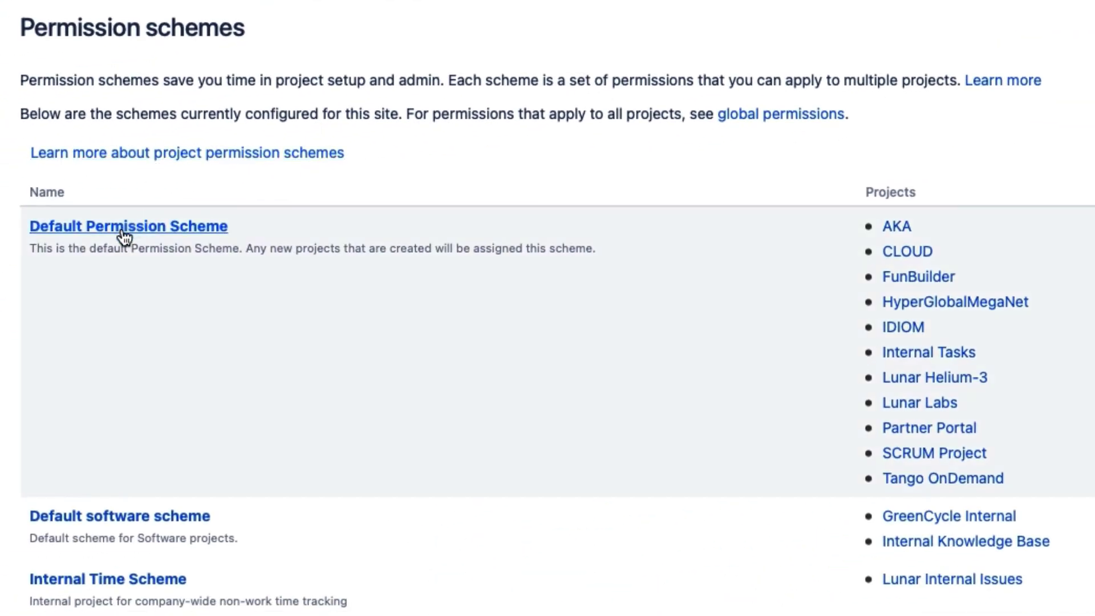
left_click(159, 225)
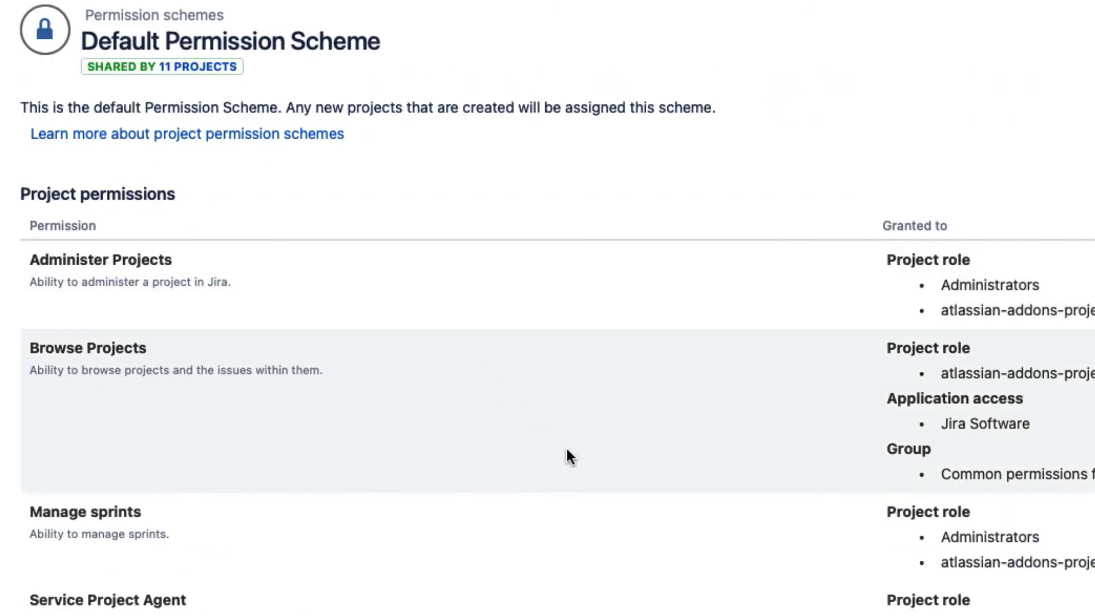
Grant Browse Projects to the Lunar Tempo Users group in the Default Permission Scheme.
left_click(1032, 402)
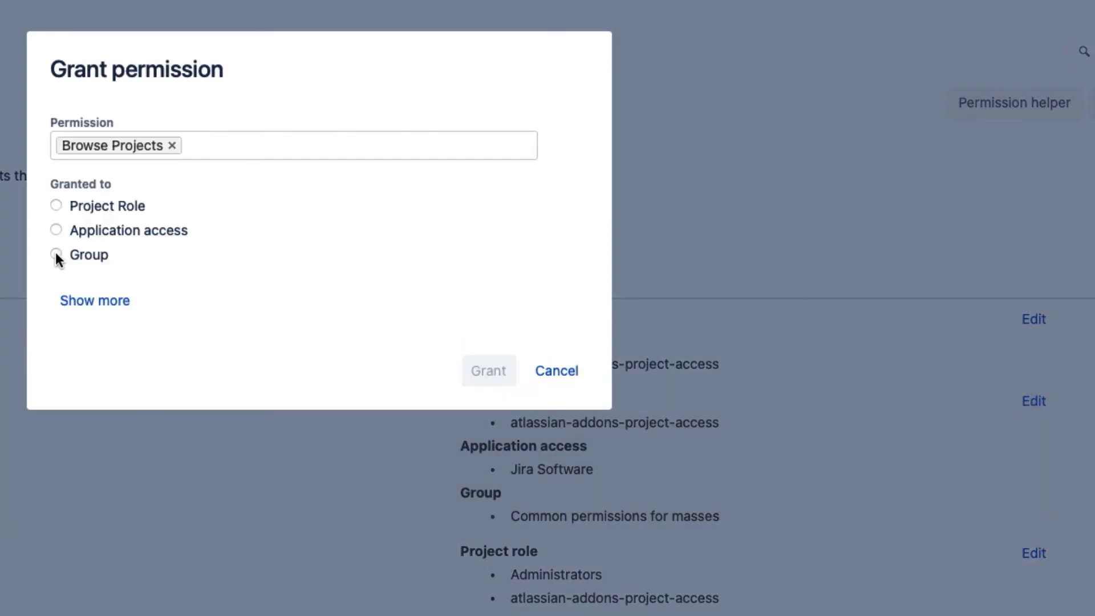
left_click(56, 254)
left_click(295, 292)
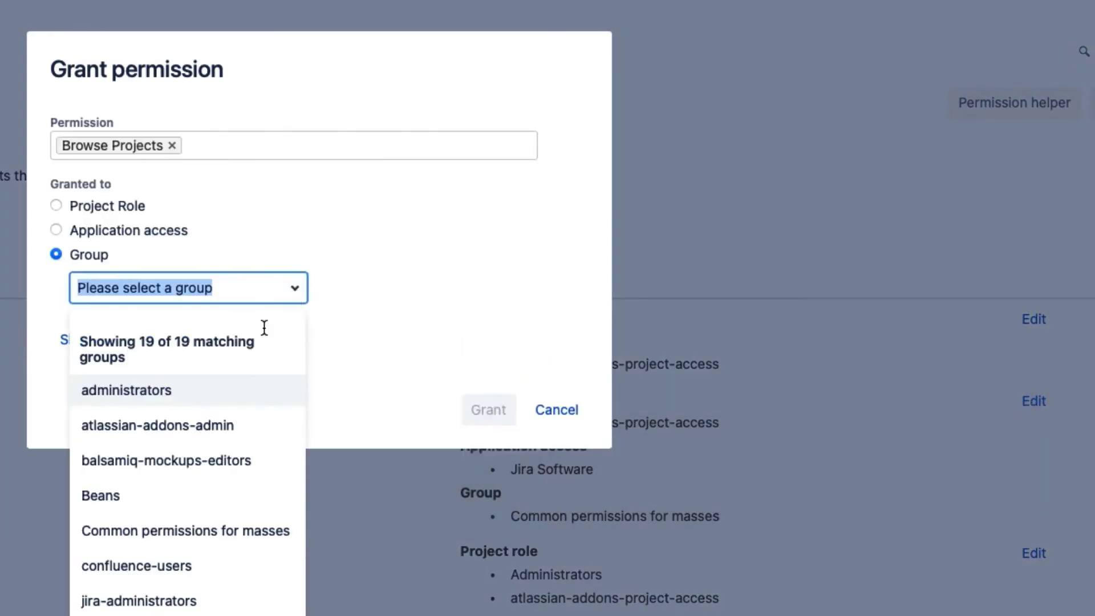
scroll(195, 533, "down", 5)
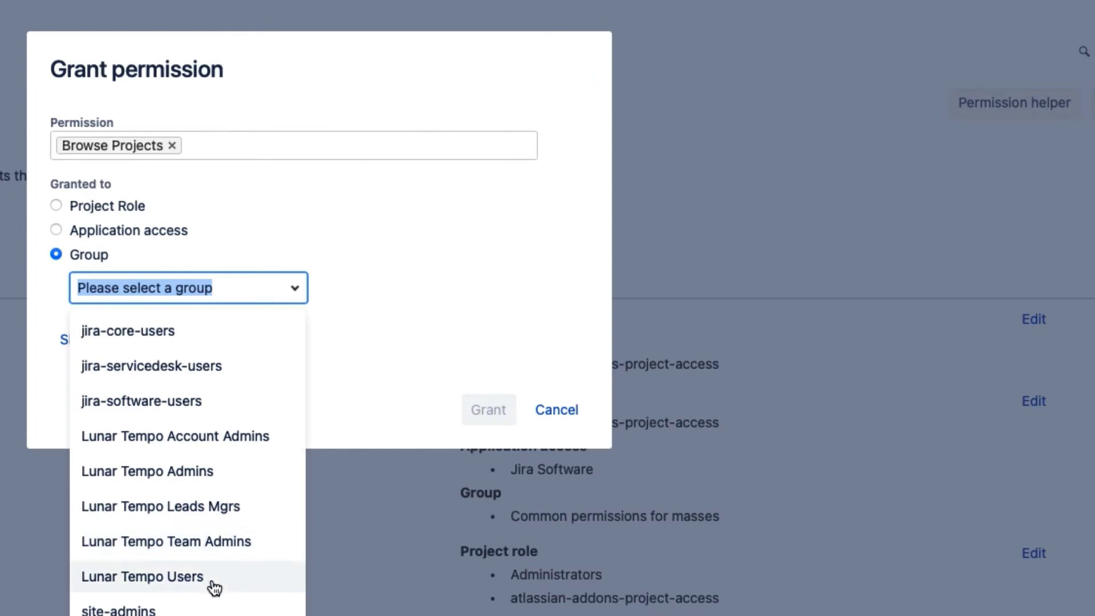
left_click(212, 579)
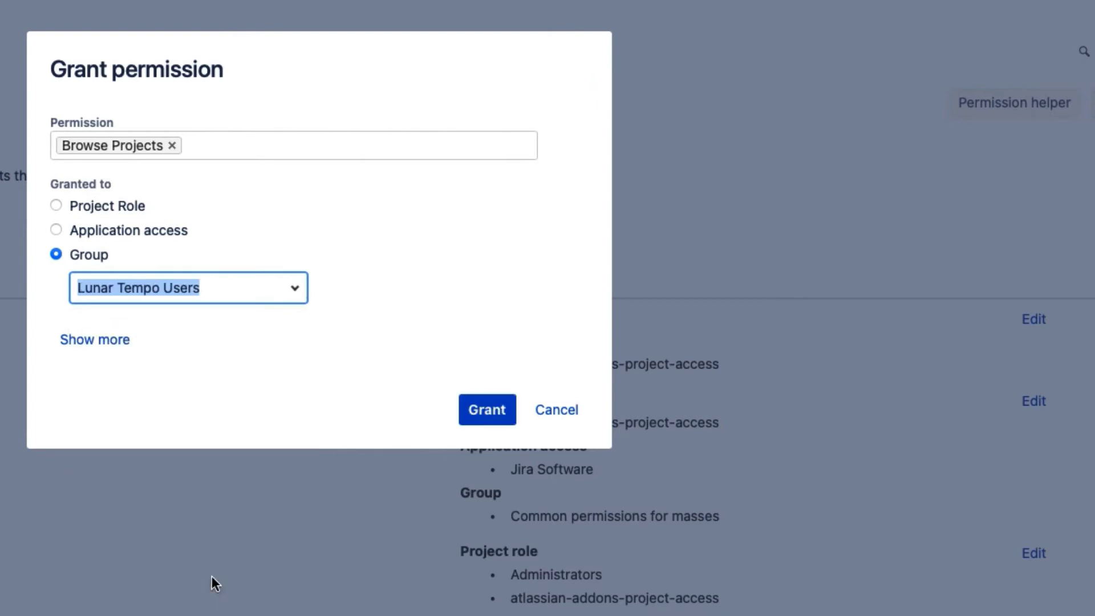
left_click(494, 414)
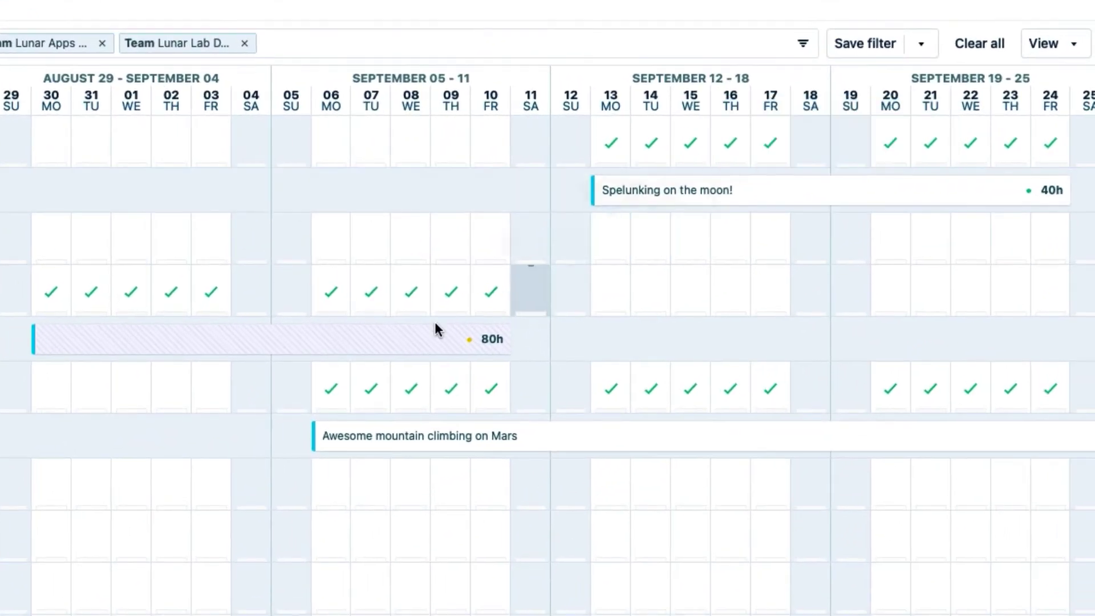
Check the status of the 80h vacation plan pending review and the approved 160h Mars climbing plan.
mouse_move(505, 306)
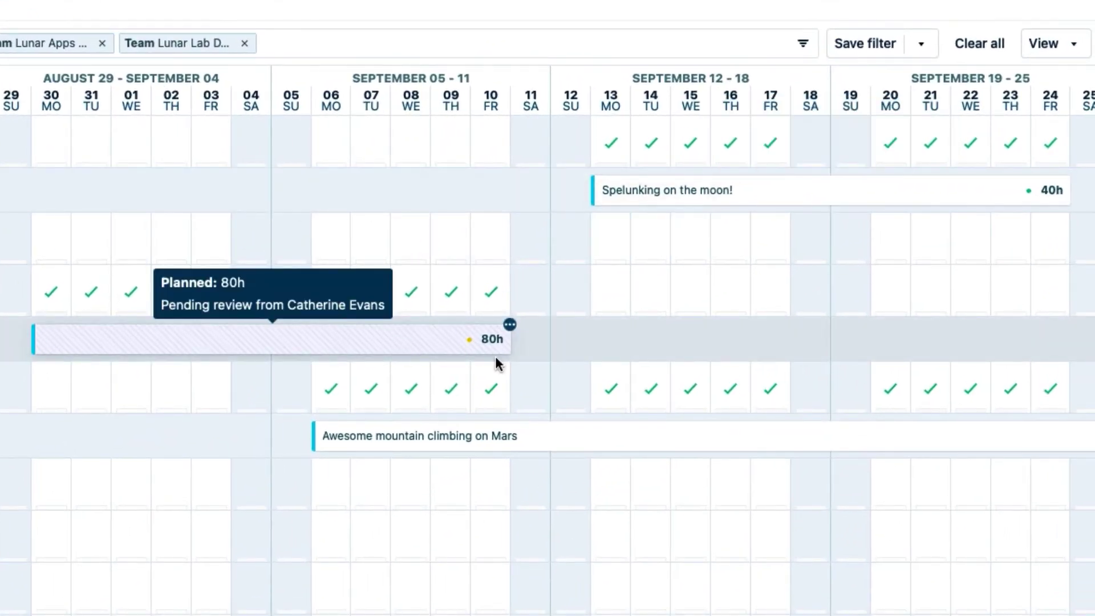
mouse_move(633, 435)
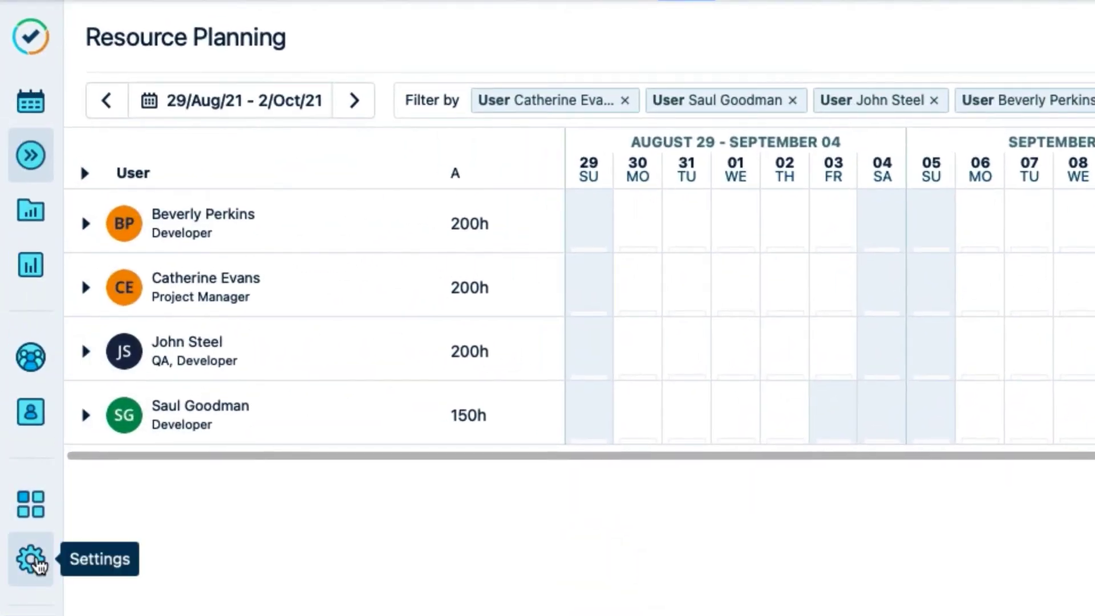
In Planning Time settings, enable Plan Approval and Use start and end times when planning time.
left_click(36, 562)
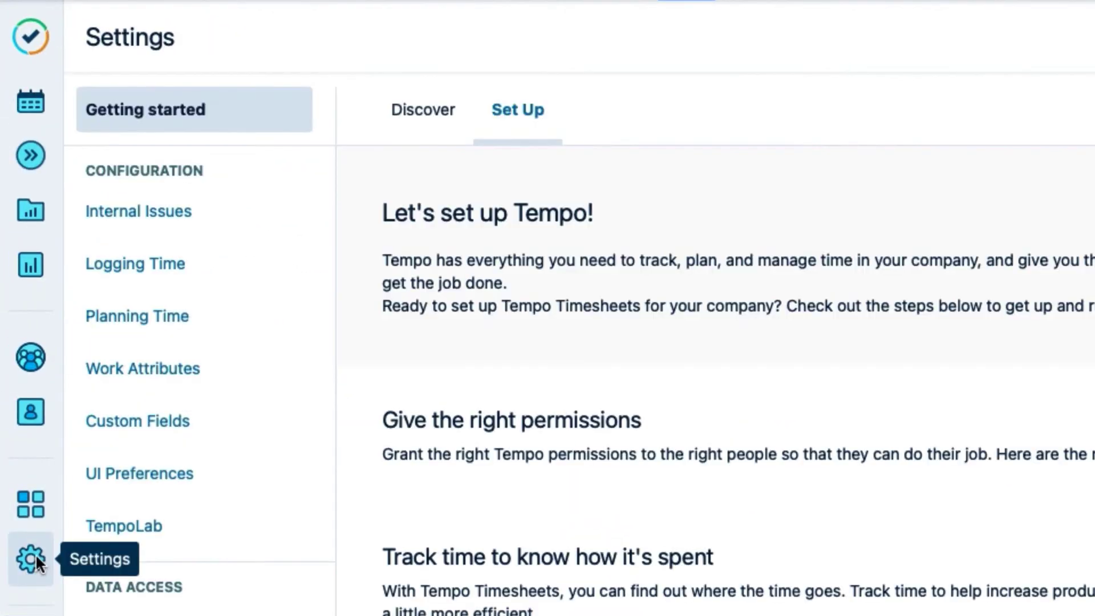
left_click(230, 325)
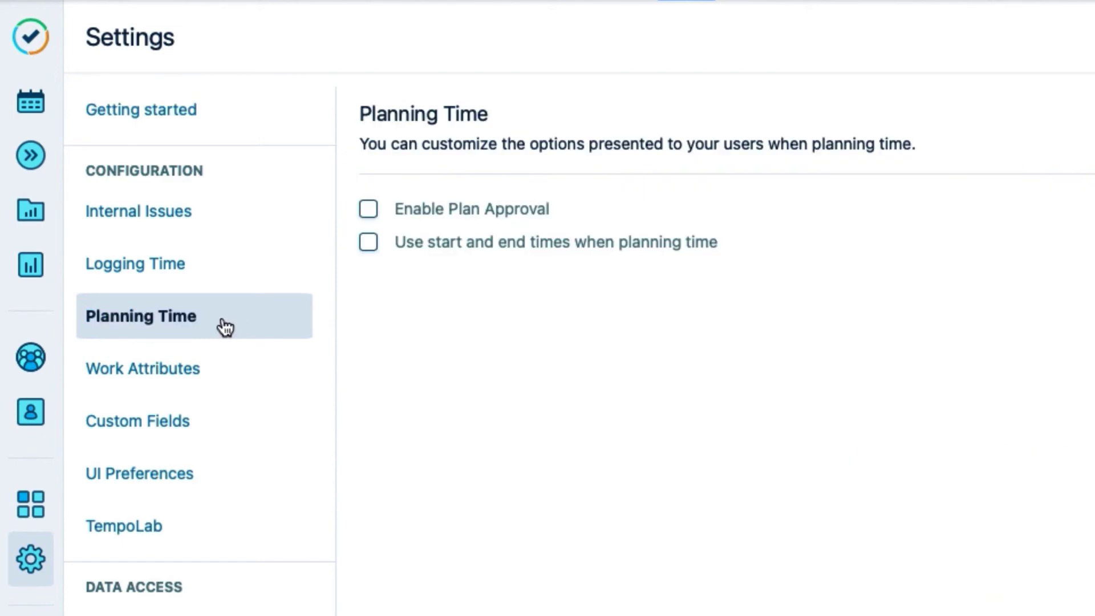
left_click(369, 211)
left_click(371, 246)
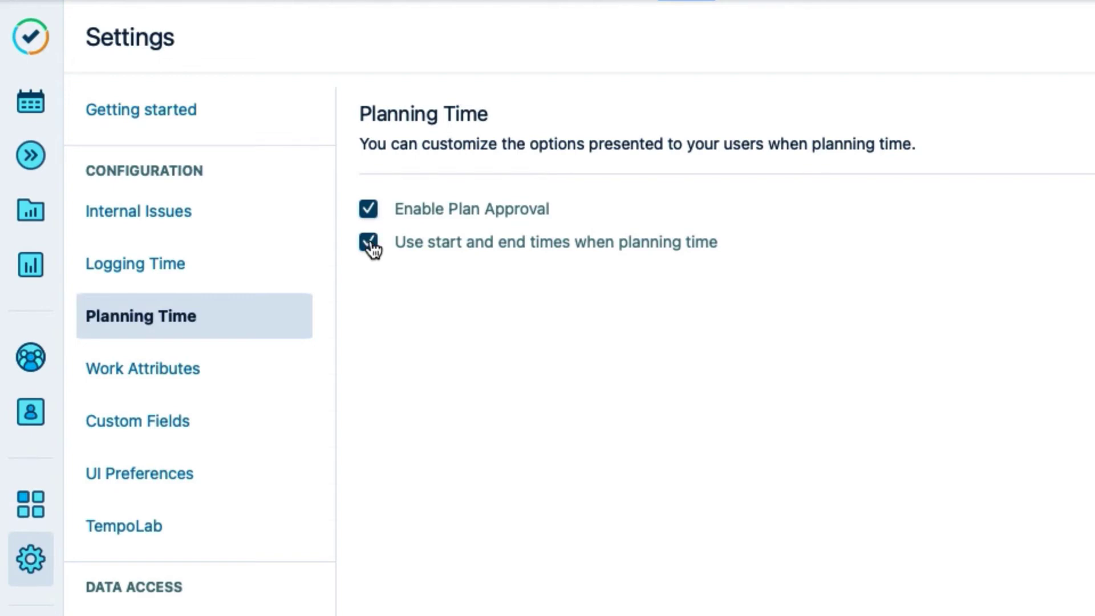